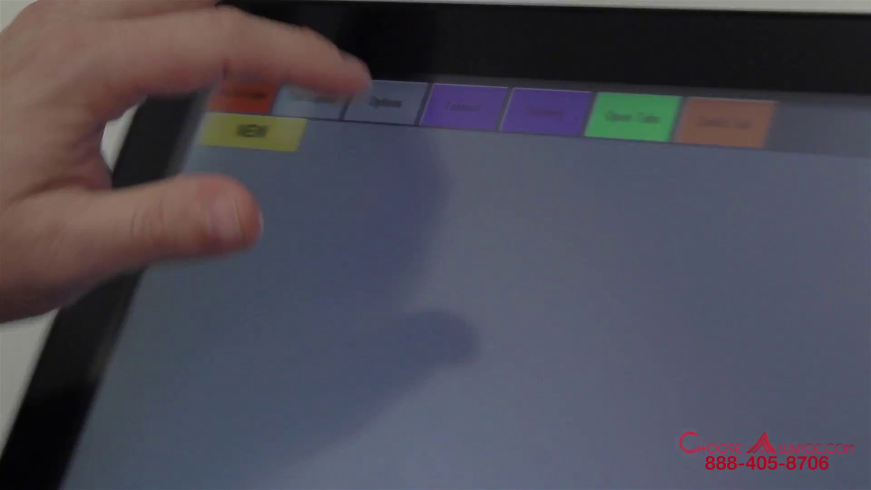
# Open Employee Maintenance from the Options maintenance functions.
pyautogui.click(417, 102)
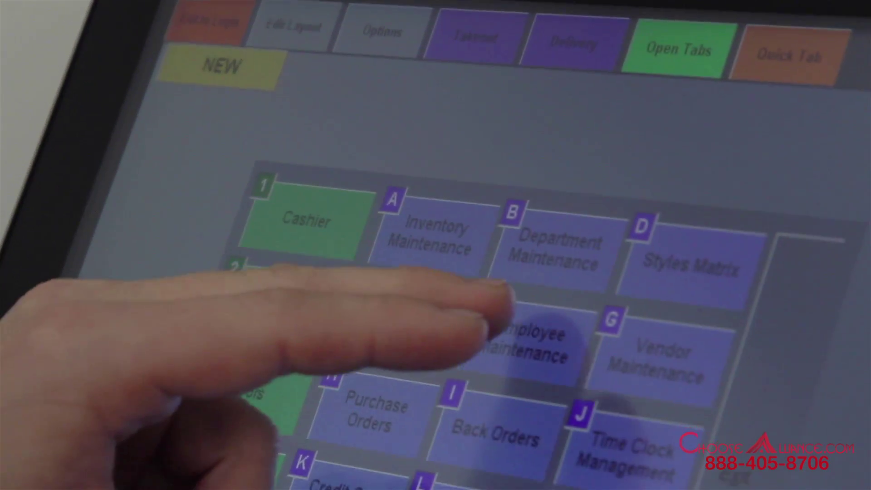
pyautogui.click(511, 320)
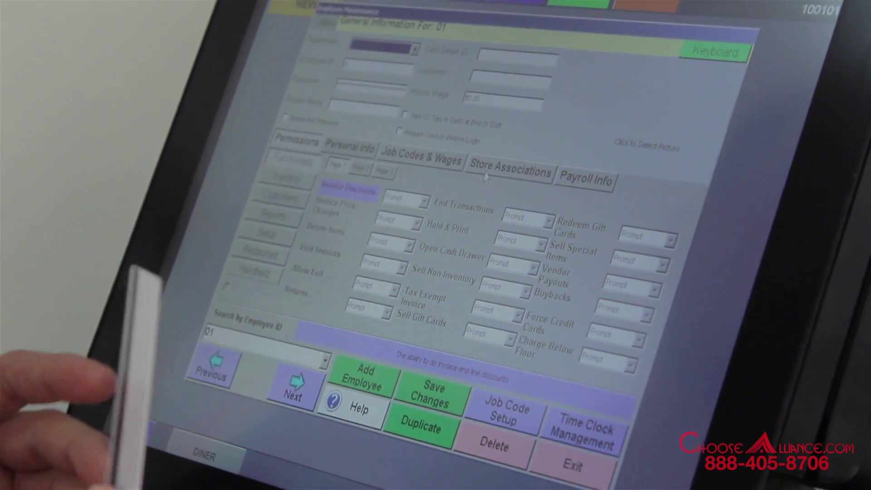
# Add job code 1001OWNER with its first option ticked, save it, and view its permissions.
pyautogui.click(507, 402)
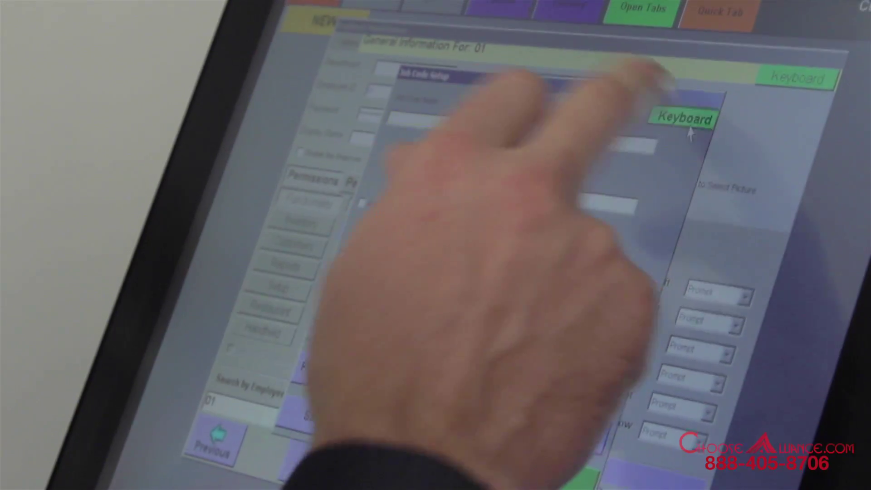
pyautogui.click(686, 150)
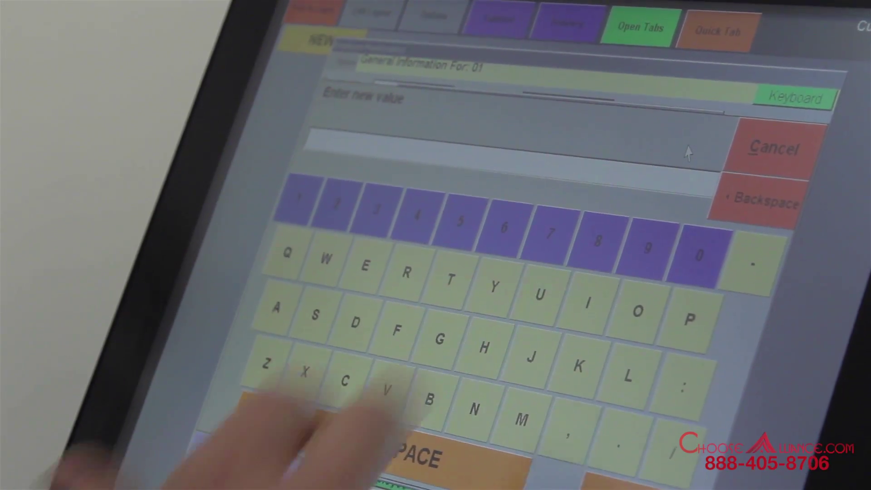
pyautogui.write('OWNR')
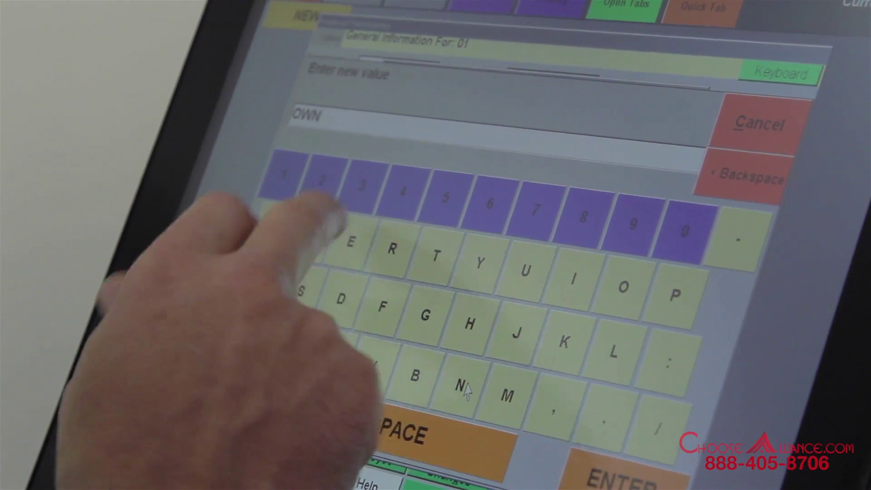
pyautogui.click(742, 178)
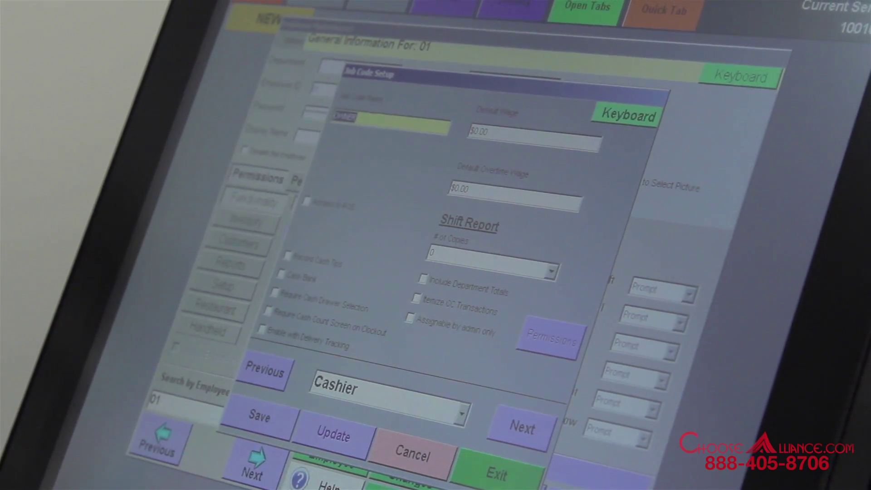
pyautogui.click(307, 204)
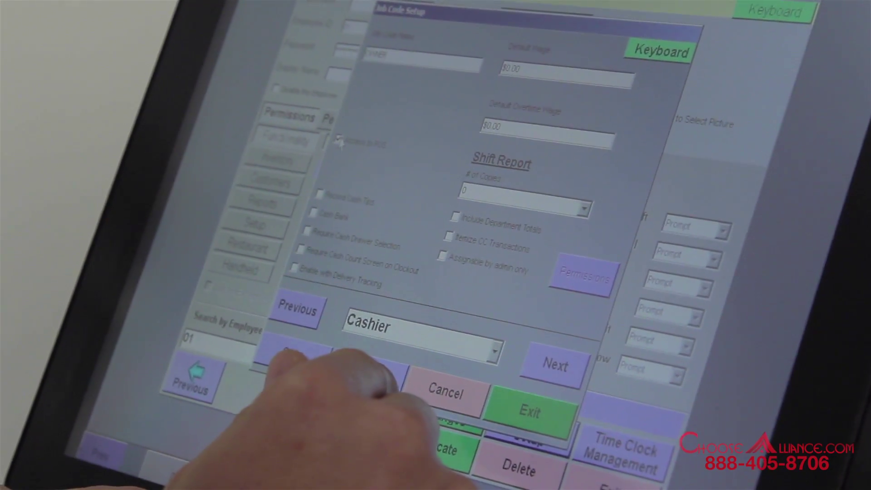
pyautogui.click(589, 288)
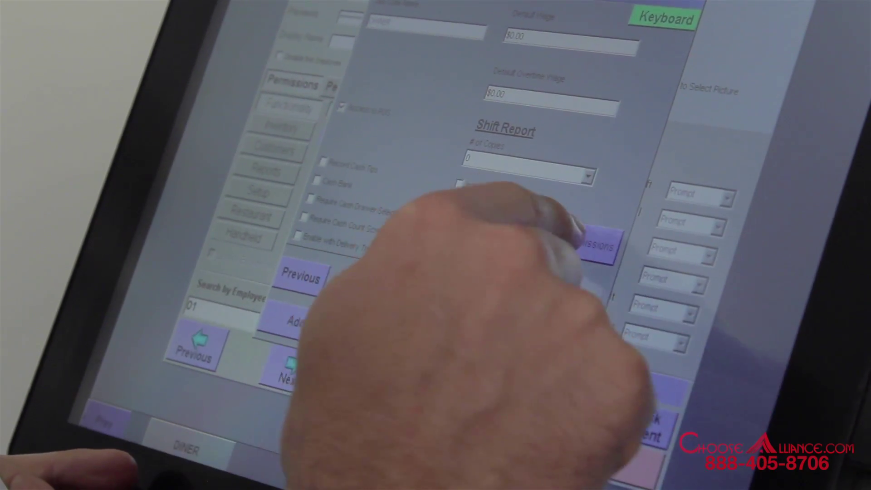
pyautogui.click(589, 296)
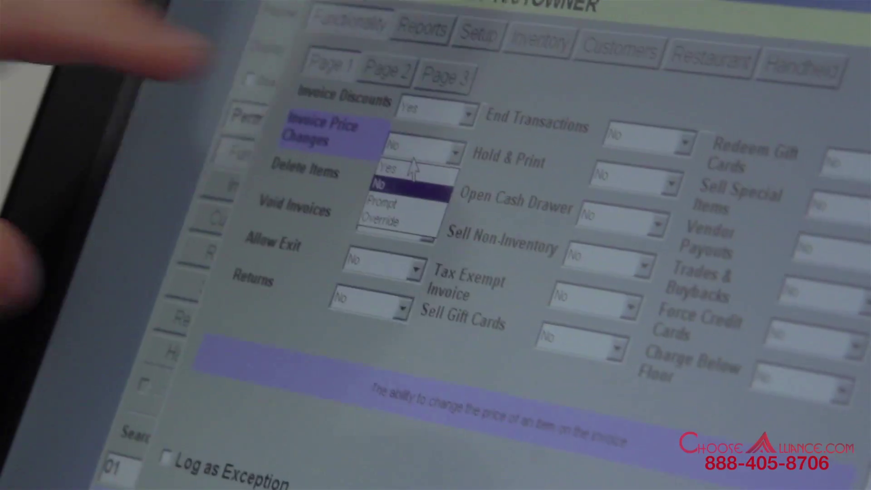
# Give OWNER Yes for invoice discounts and price changes, No for Delete Items, then exit.
pyautogui.click(391, 167)
pyautogui.click(418, 184)
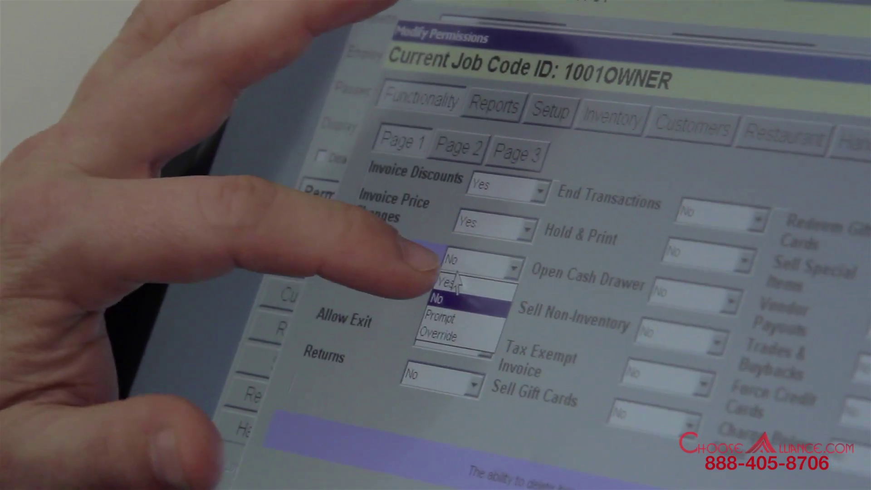
pyautogui.click(449, 302)
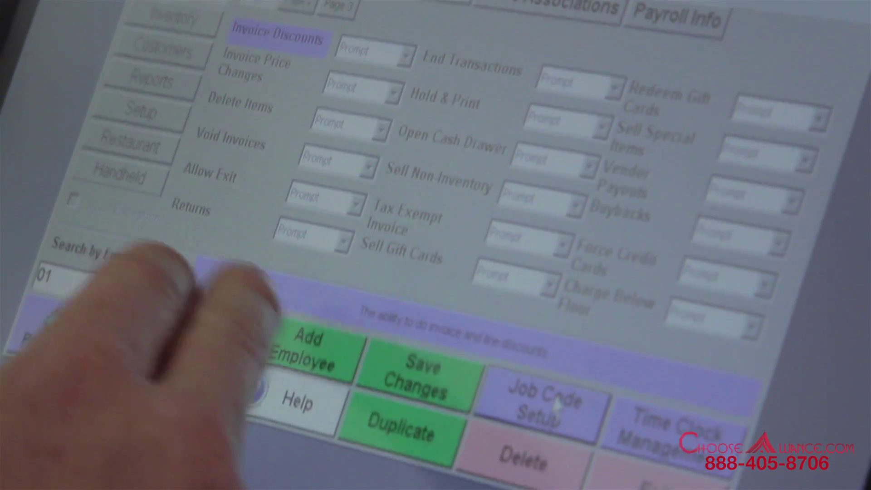
pyautogui.click(307, 402)
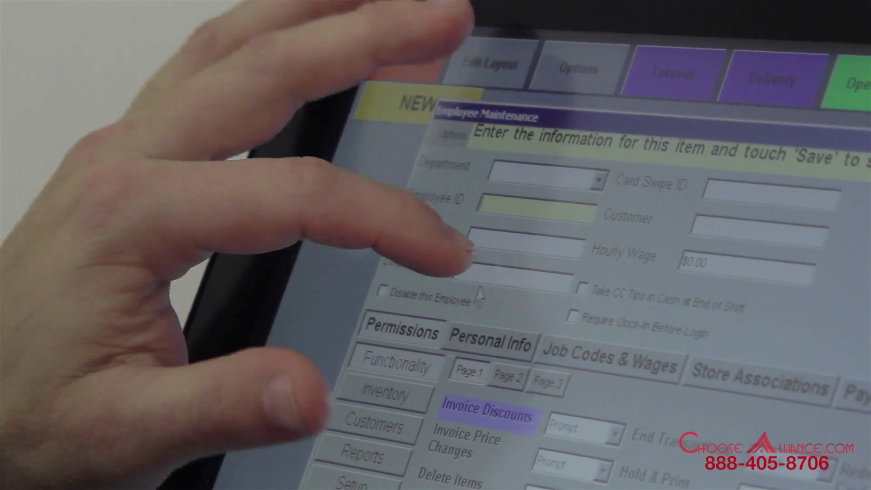
# Name the new employee BOB, confirm 1001OWNER under Job Codes & Wages, and attempt saving.
pyautogui.click(483, 279)
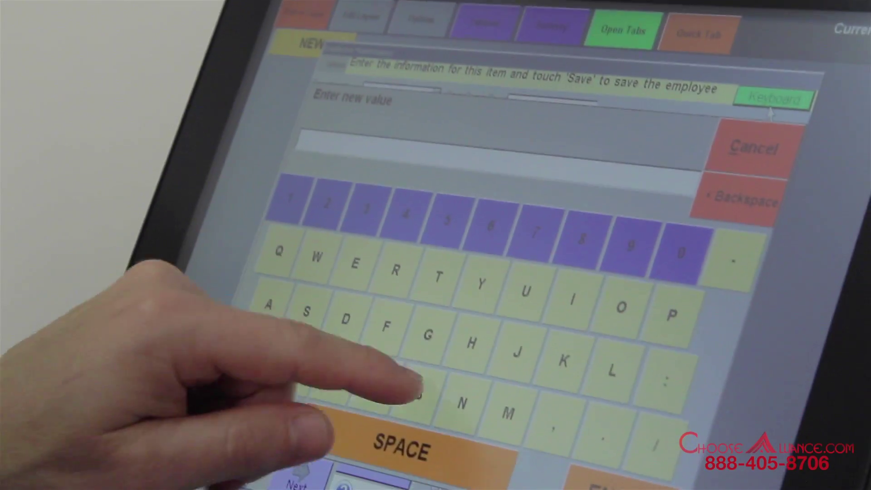
pyautogui.click(414, 382)
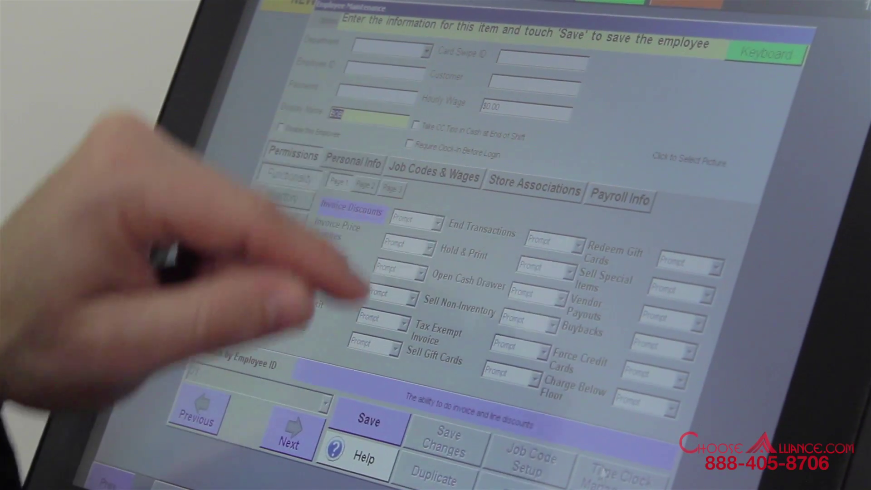
pyautogui.click(431, 184)
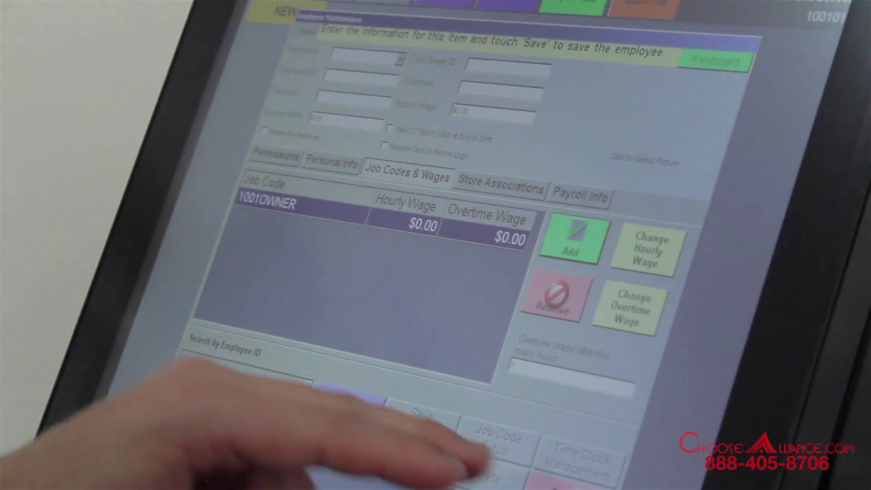
pyautogui.click(344, 414)
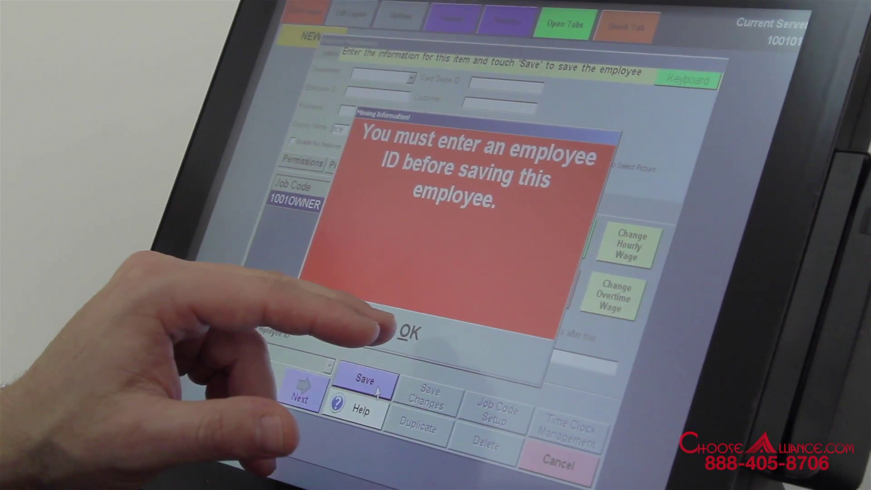
# Dismiss the missing-ID warning and enter employee ID 1234.
pyautogui.click(415, 337)
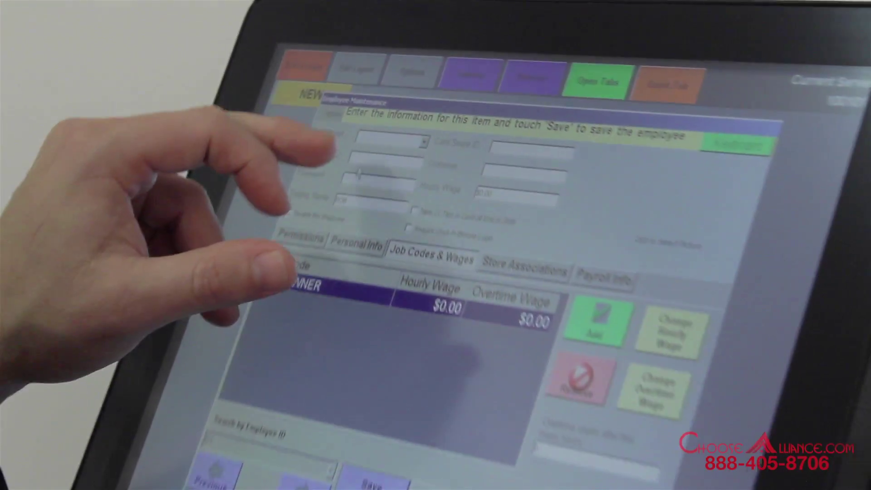
pyautogui.click(384, 160)
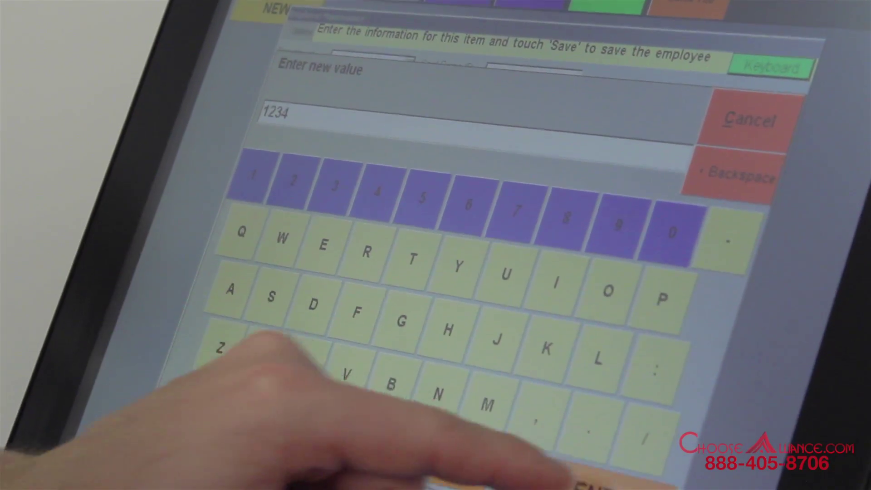
pyautogui.click(585, 484)
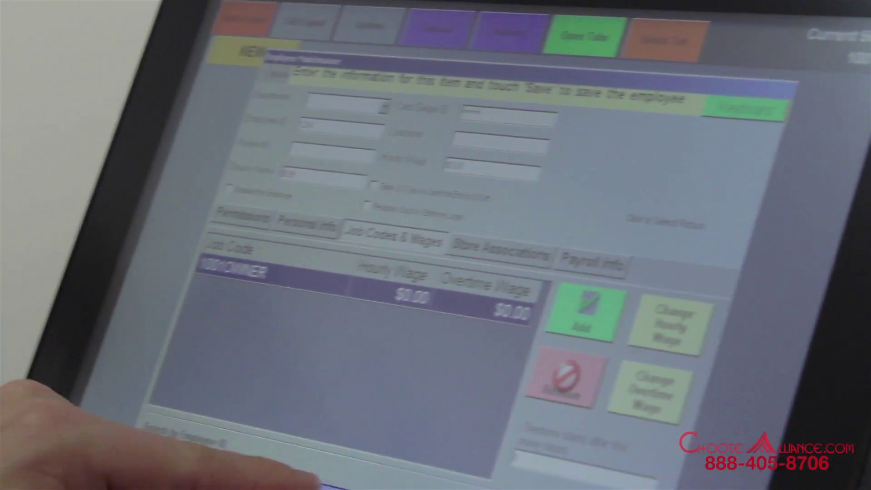
# Enter a password for BOB after the missing-password warning, then save the employee.
pyautogui.click(321, 484)
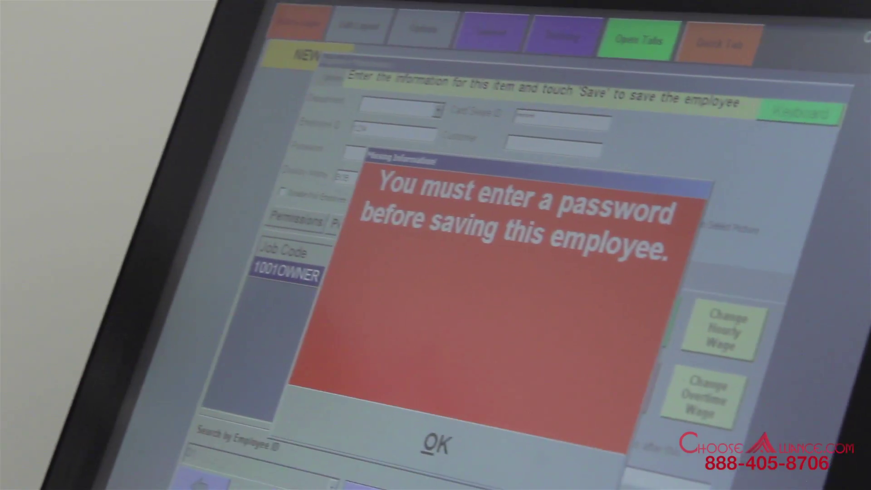
pyautogui.click(476, 446)
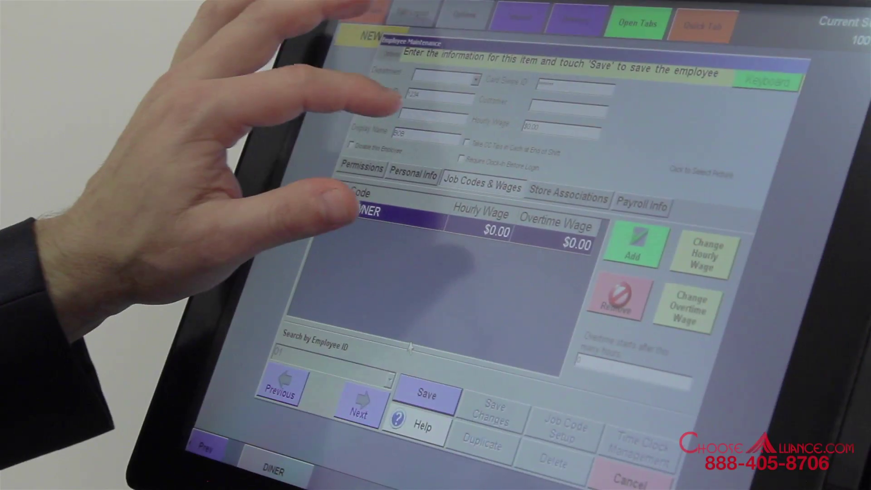
pyautogui.click(425, 116)
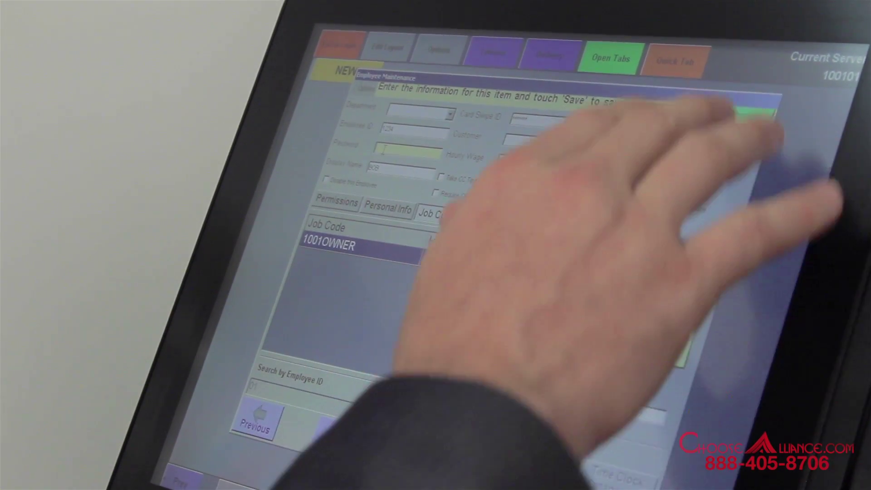
pyautogui.click(745, 112)
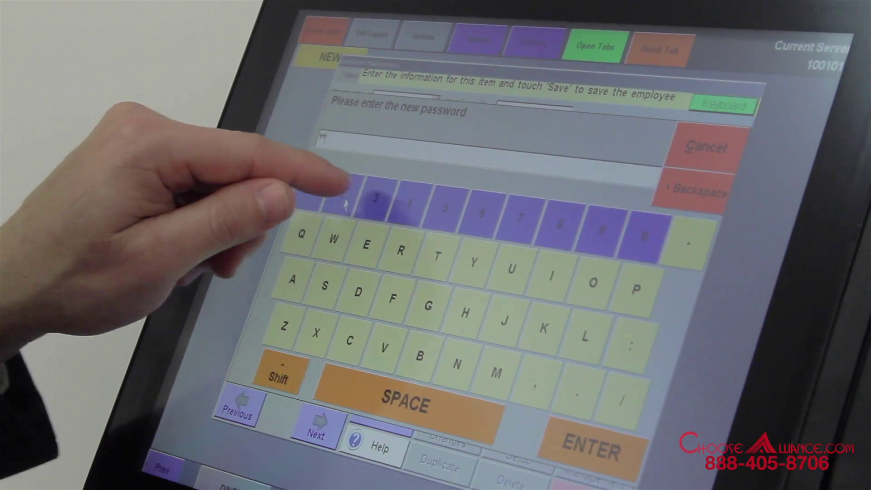
pyautogui.click(418, 208)
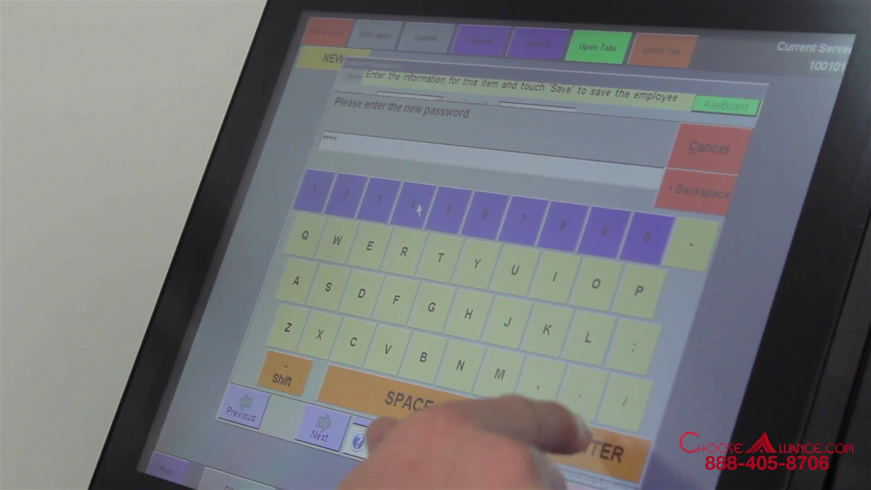
pyautogui.click(599, 449)
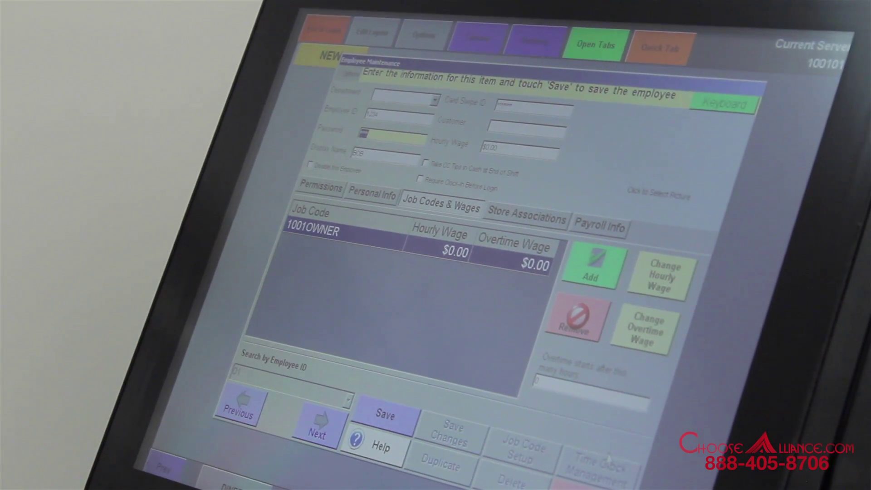
pyautogui.click(386, 415)
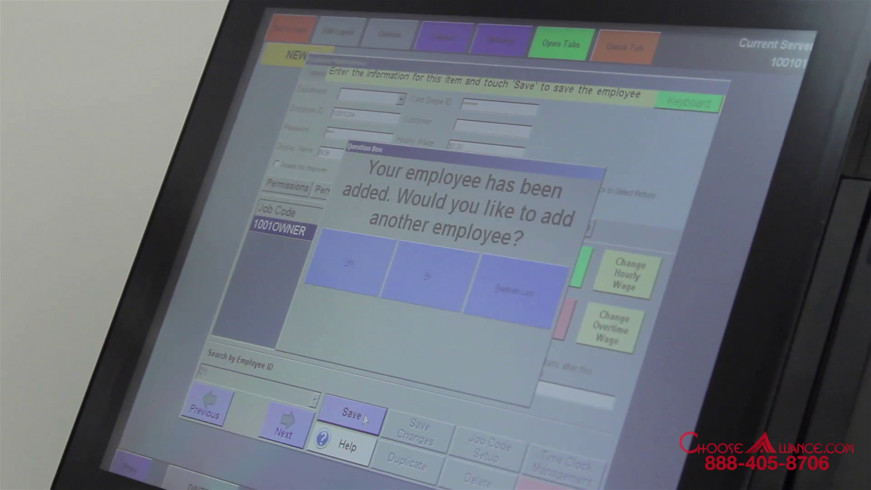